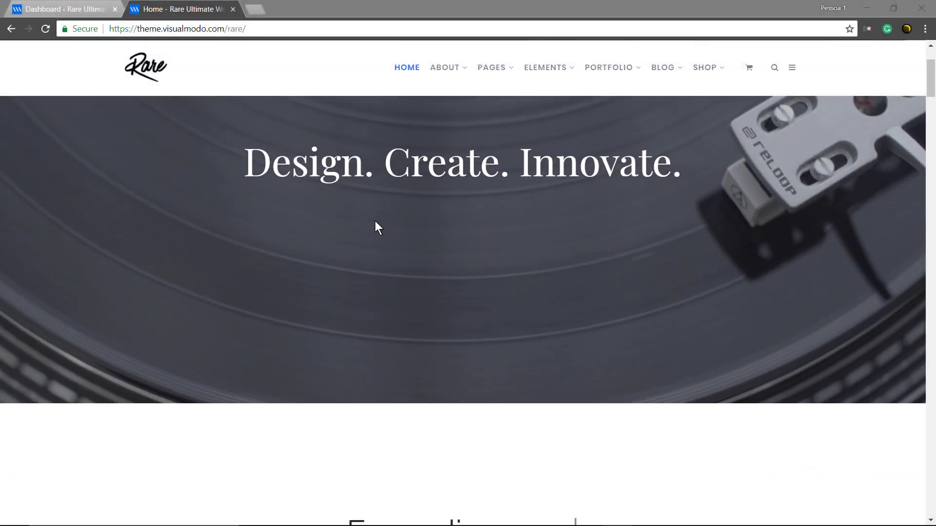
Step: Scroll down the Rare demo home page past 'Exceeding creativity' and 'Every Brand Needs A Visual Expression'
scroll(375, 221, "down", 7)
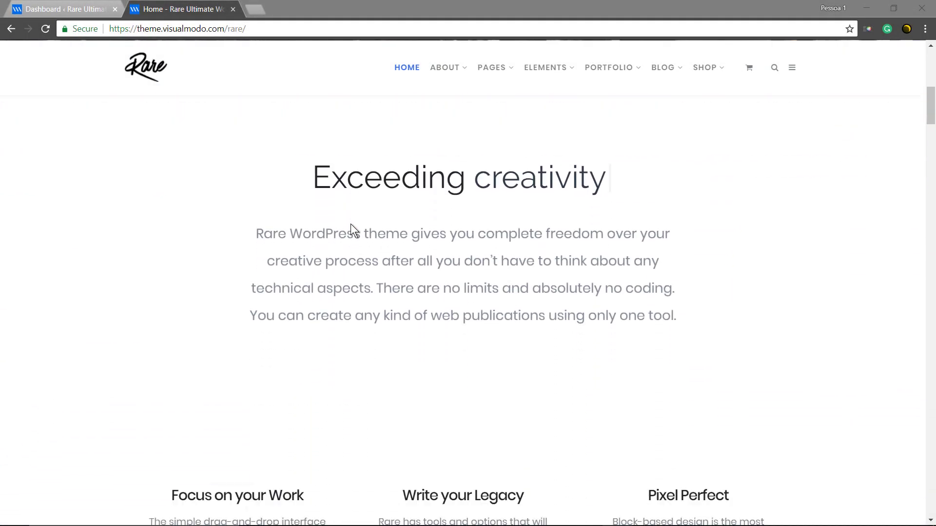
scroll(350, 225, "down", 9)
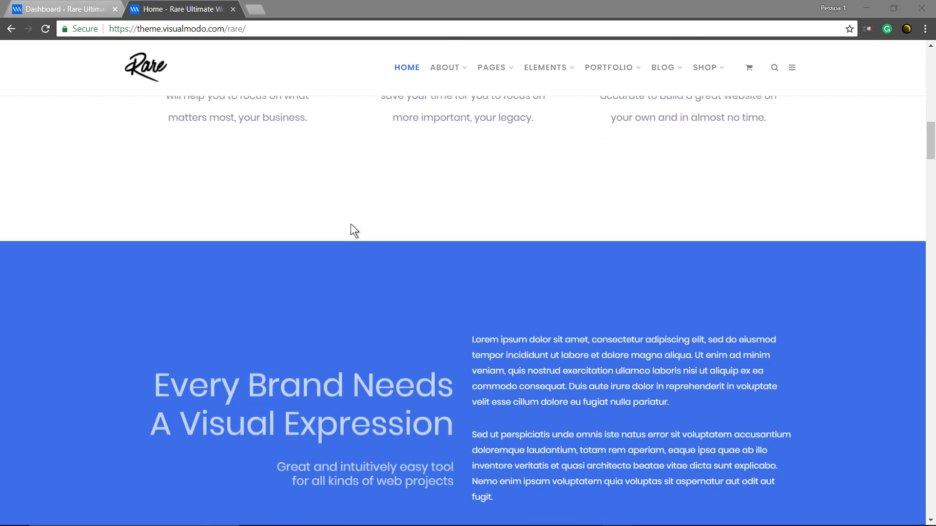
scroll(350, 225, "down", 8)
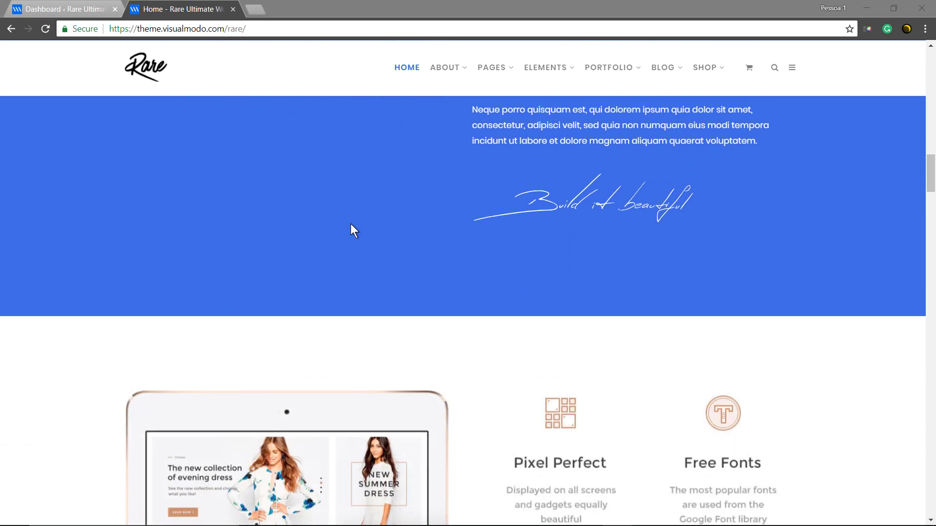
scroll(351, 225, "down", 5)
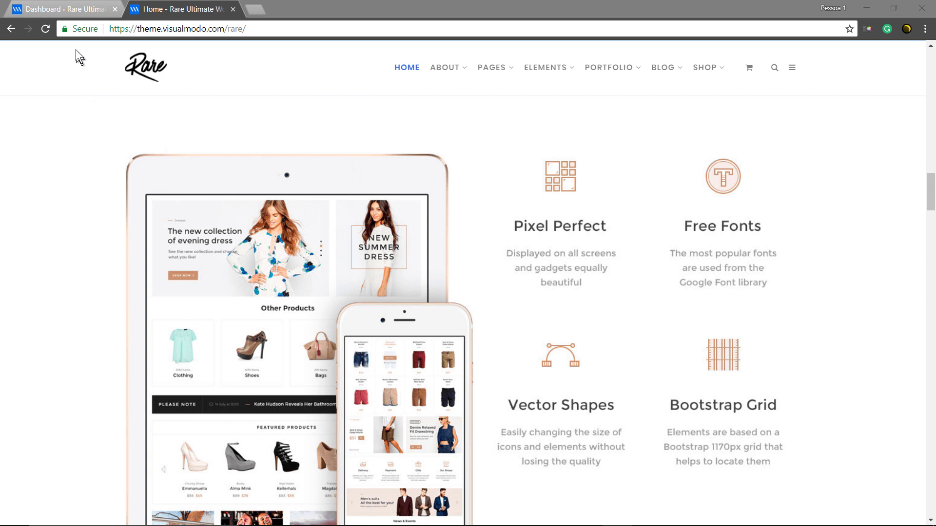
Step: Go to the admin Dashboard and create a new page through Pages > Add New
left_click(70, 10)
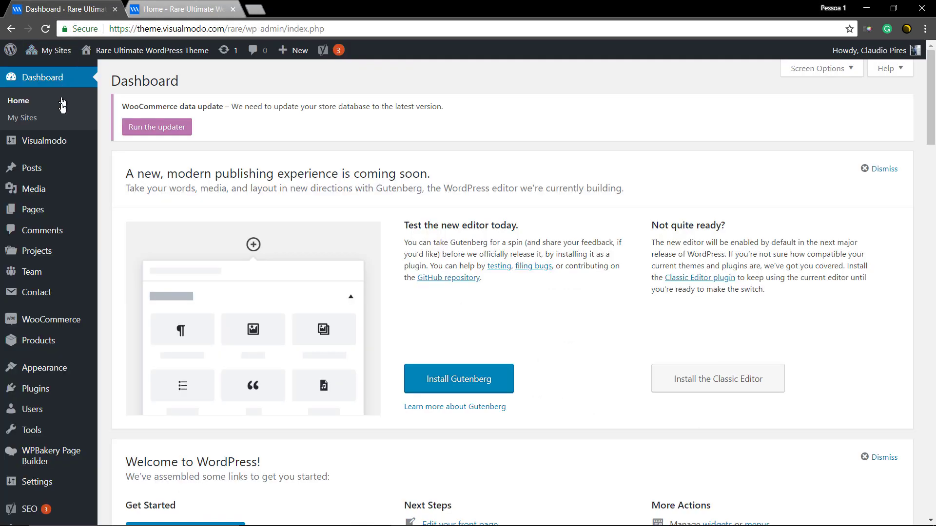
mouse_move(61, 152)
mouse_move(45, 213)
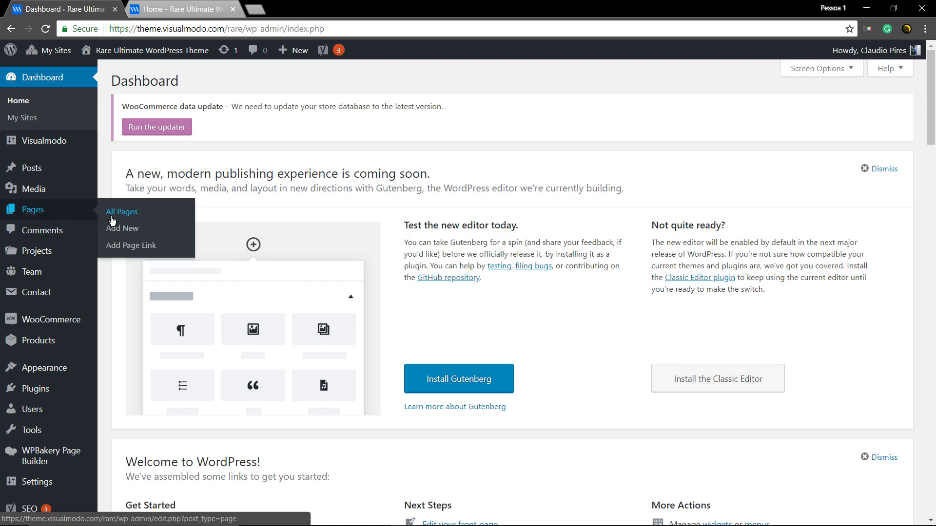
left_click(140, 230)
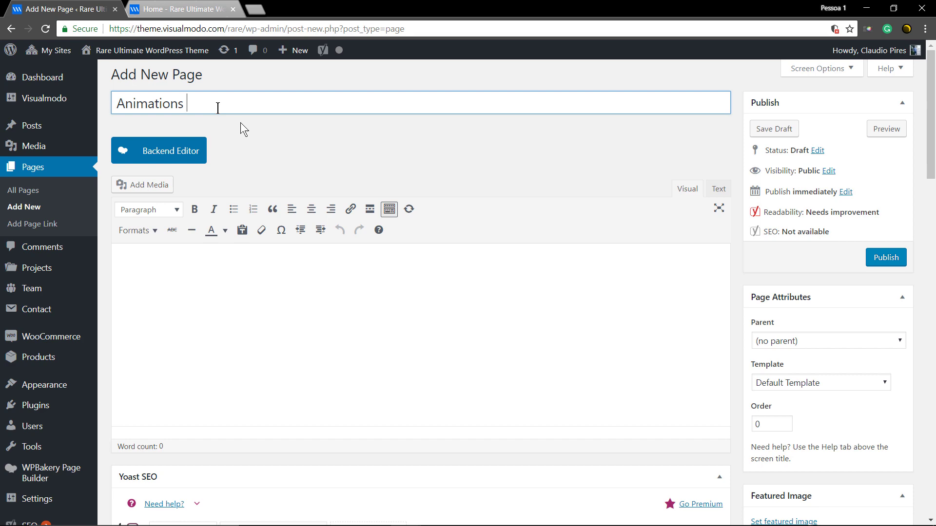
Step: In the Backend Editor, add a 1/2 + 1/2 row with a default Text Block in the left column
left_click(163, 151)
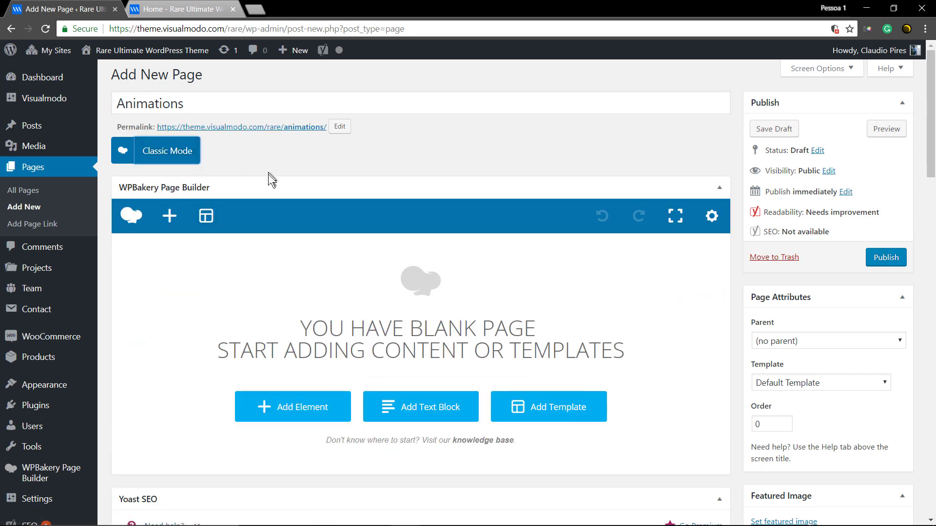
left_click(169, 225)
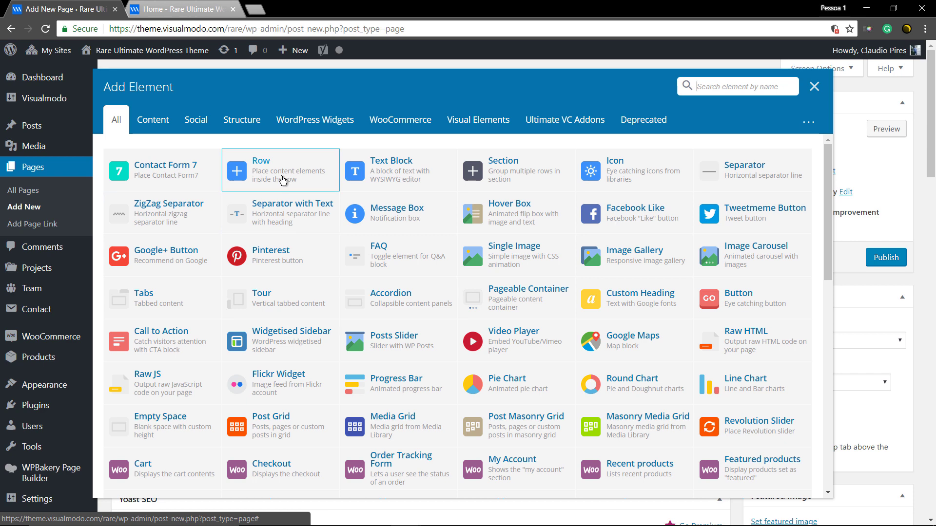
left_click(283, 180)
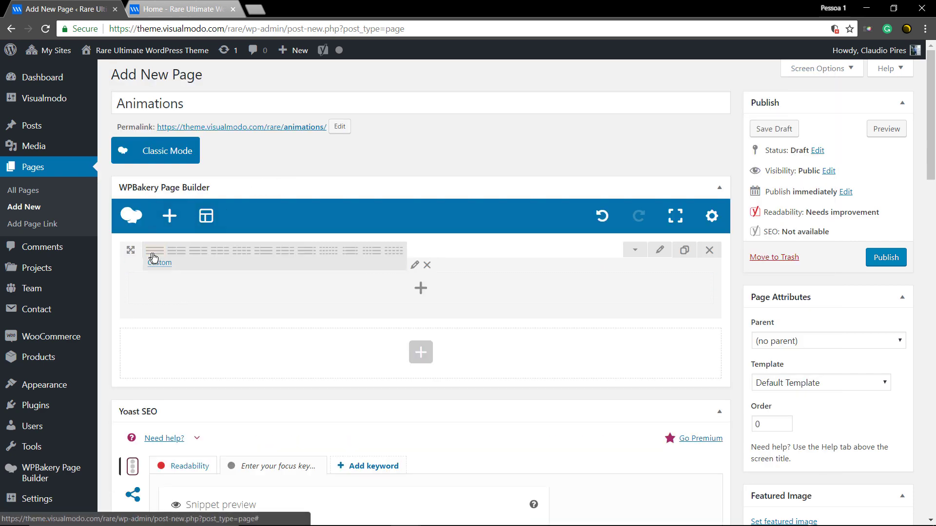
left_click(177, 252)
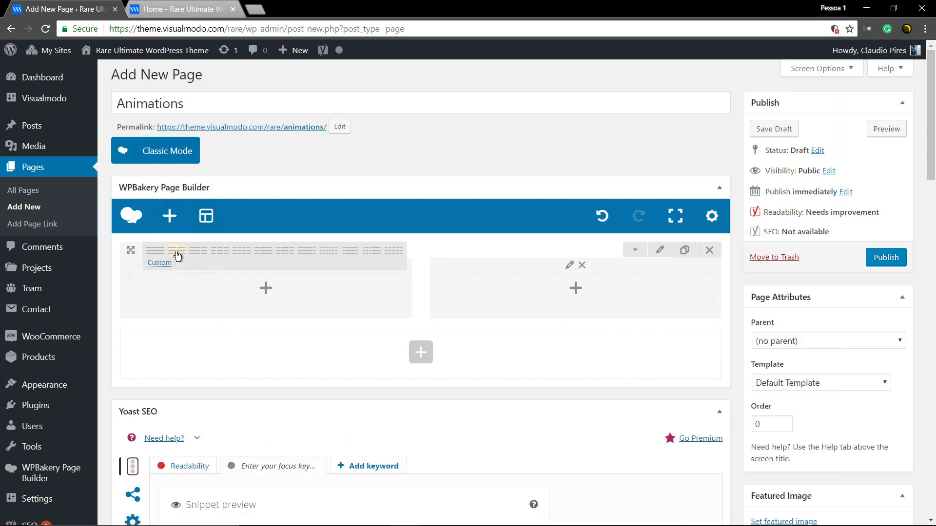
left_click(268, 288)
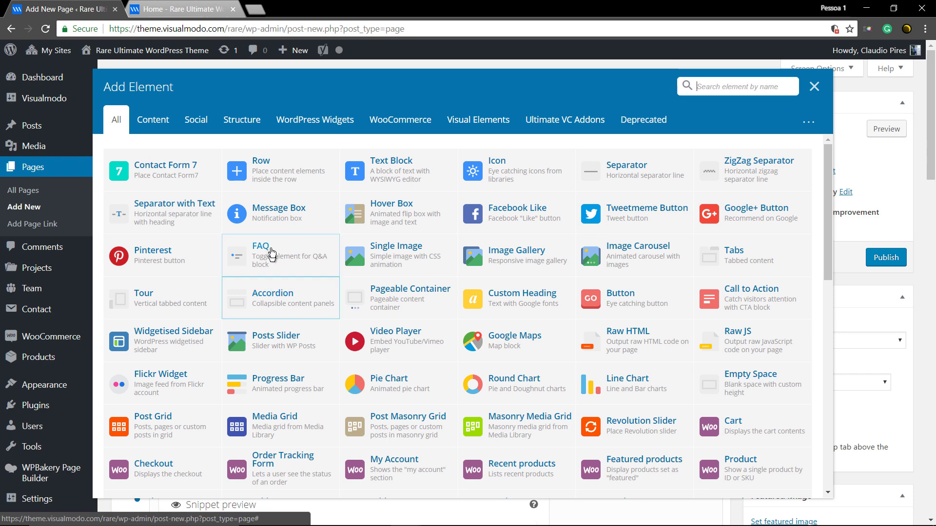
left_click(393, 179)
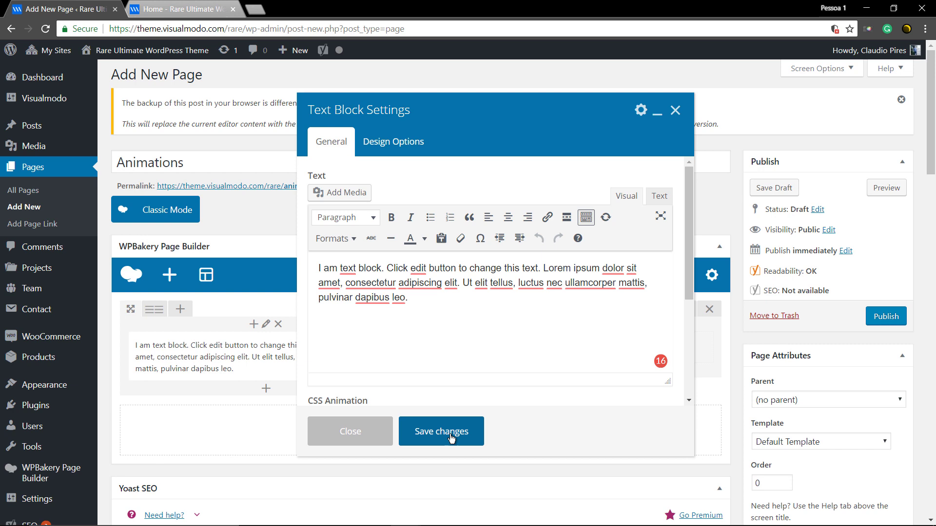
left_click(434, 432)
Step: Clone the text block, drag the copy into the right column, and check it in the preview
scroll(253, 325, "down", 1)
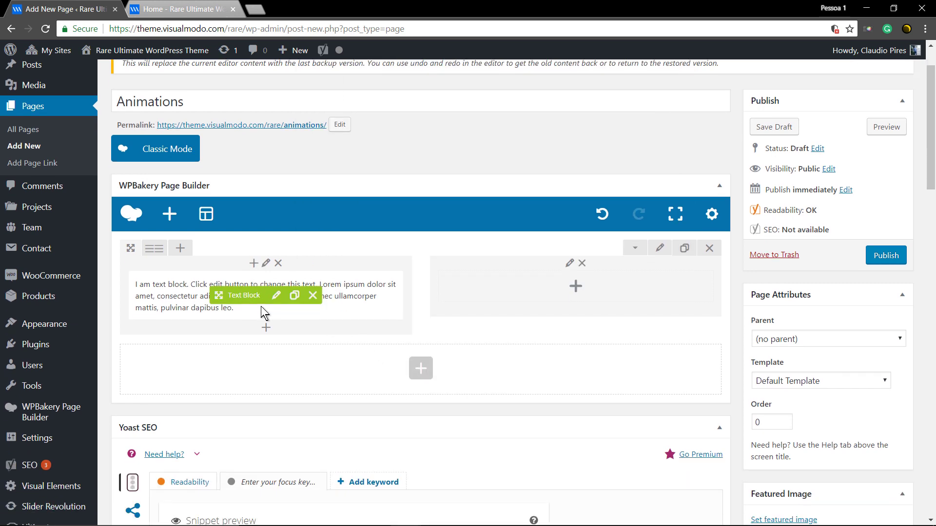
left_click(295, 298)
left_click_drag(218, 346, 532, 299)
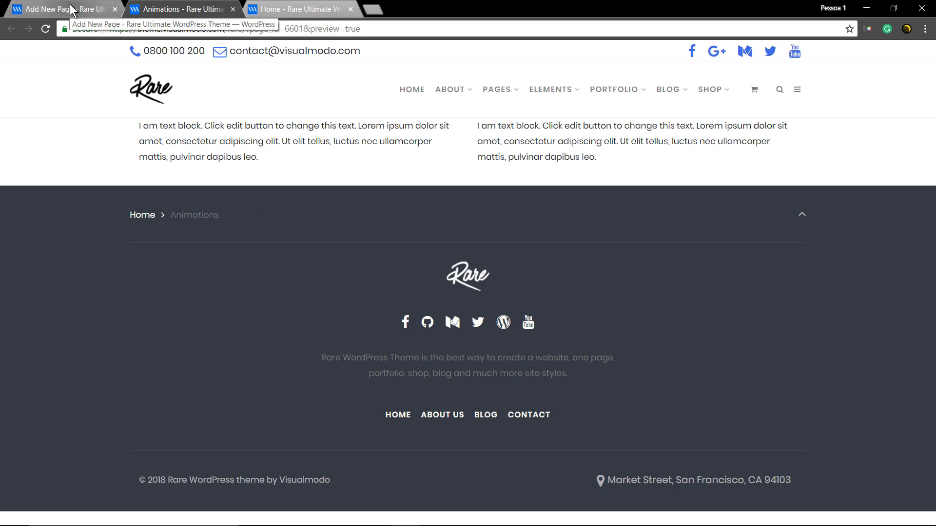
left_click(34, 7)
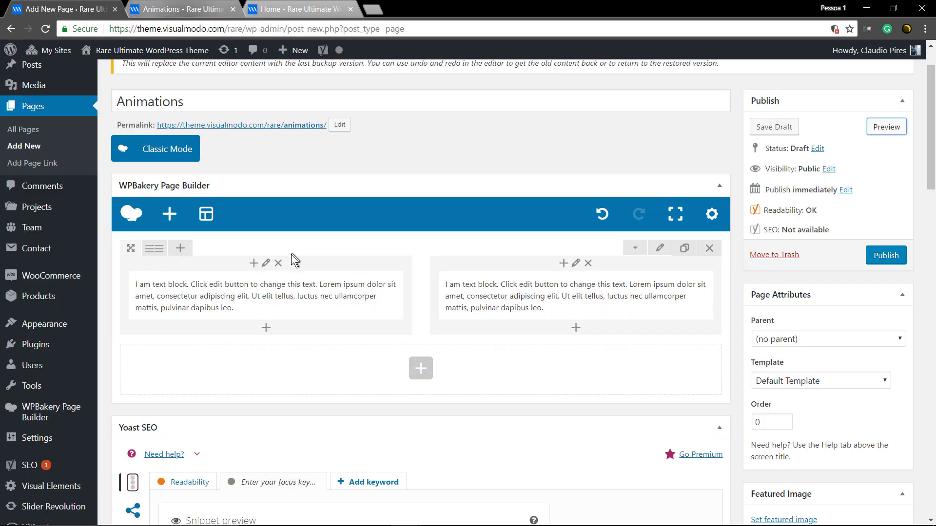
mouse_move(358, 288)
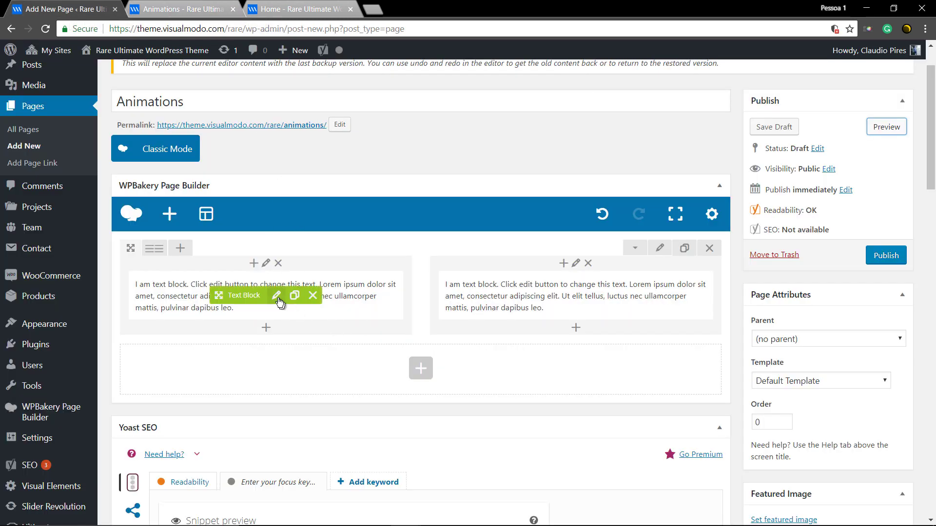
Step: Set the row to Full height with Middle column position, save, and preview the page
left_click(660, 249)
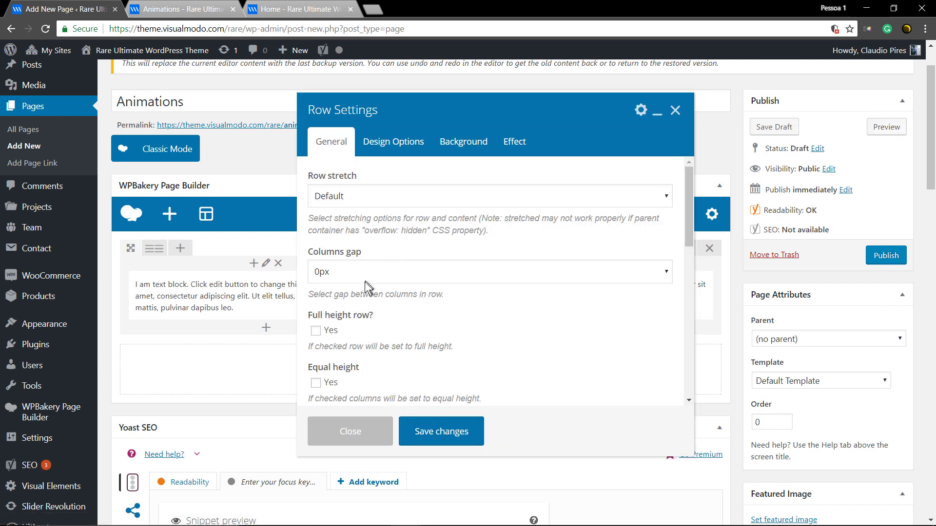
scroll(337, 276, "down", 1)
left_click(332, 276)
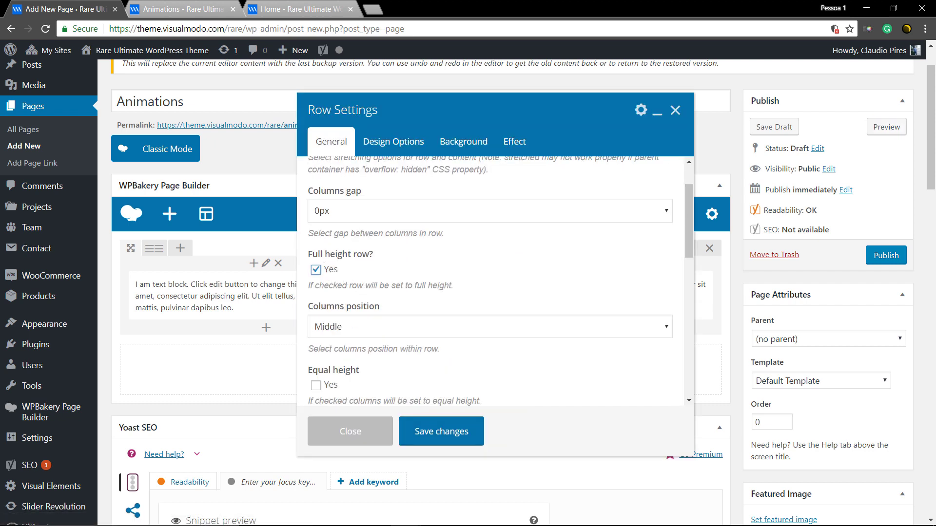
left_click(430, 427)
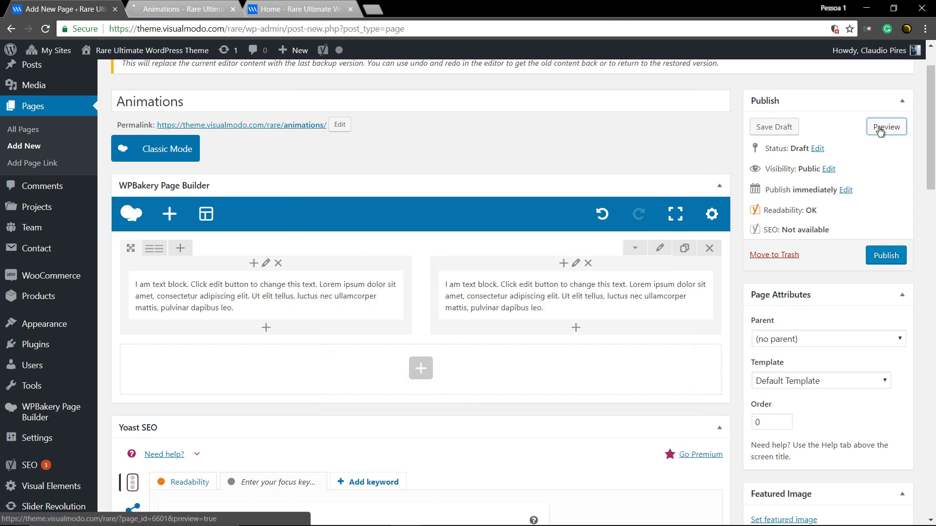
left_click(886, 127)
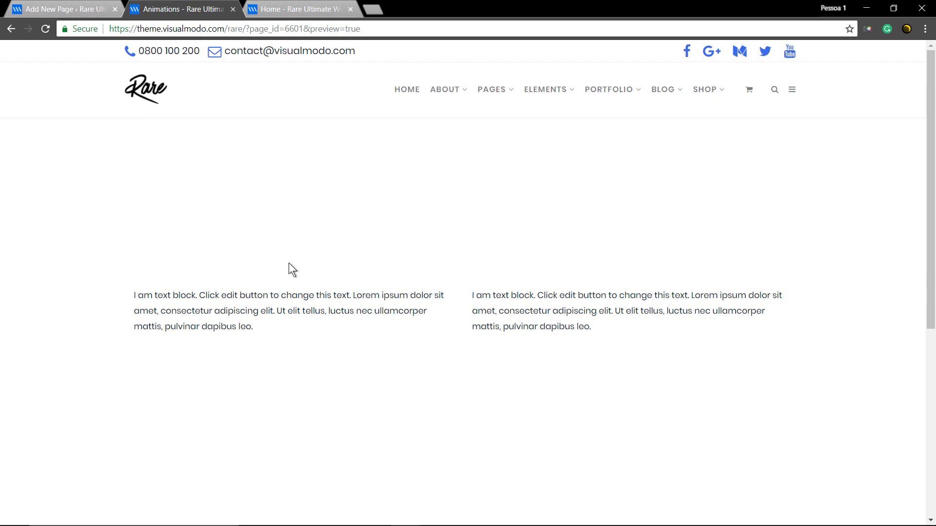
Step: Set the left text block's CSS Animation to bounceInLeft
left_click(81, 14)
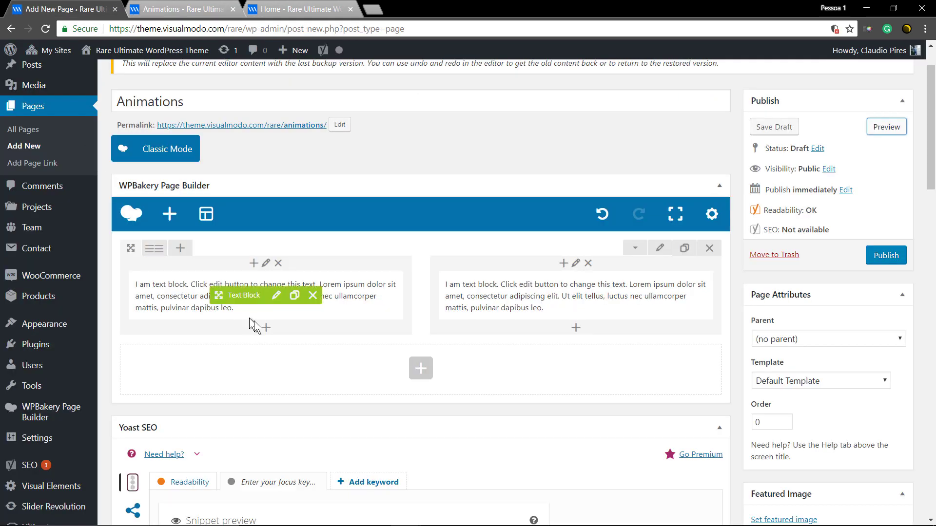
left_click(276, 295)
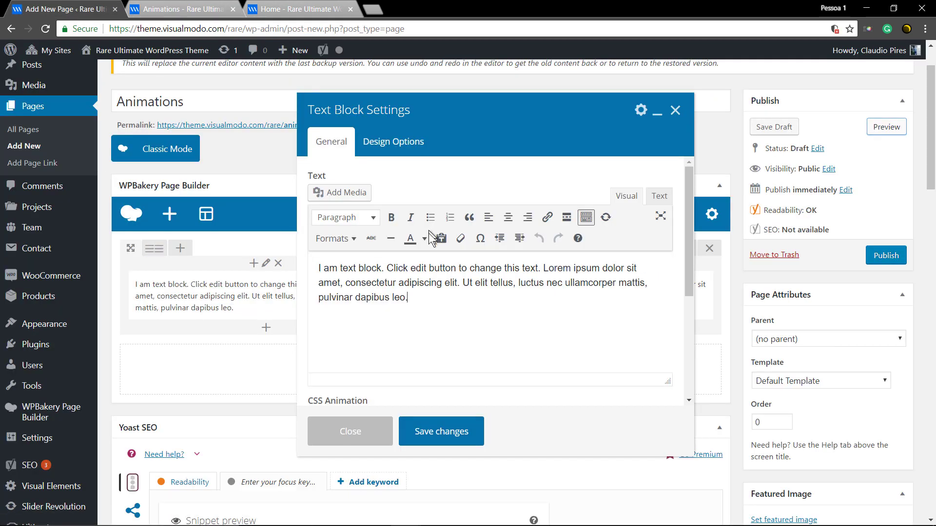
scroll(540, 341, "down", 4)
scroll(540, 336, "down", 1)
left_click(352, 234)
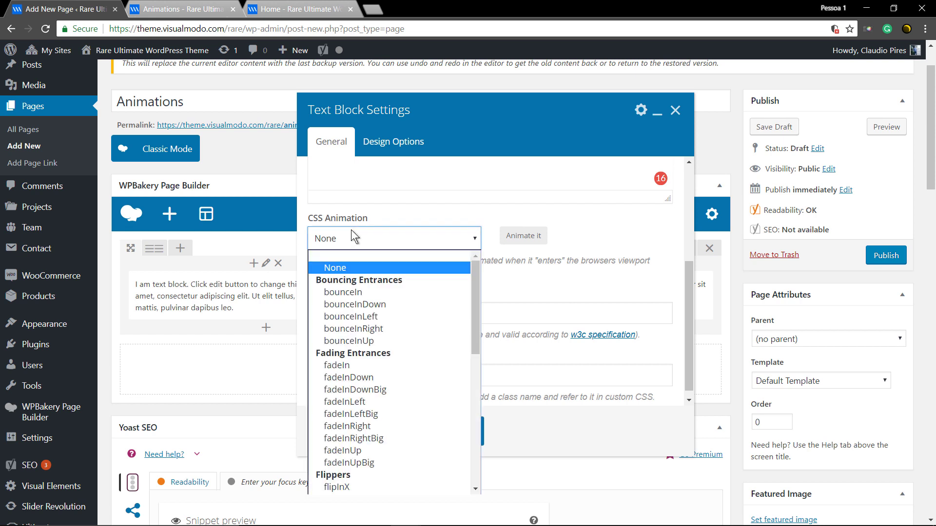
left_click(353, 316)
left_click(435, 441)
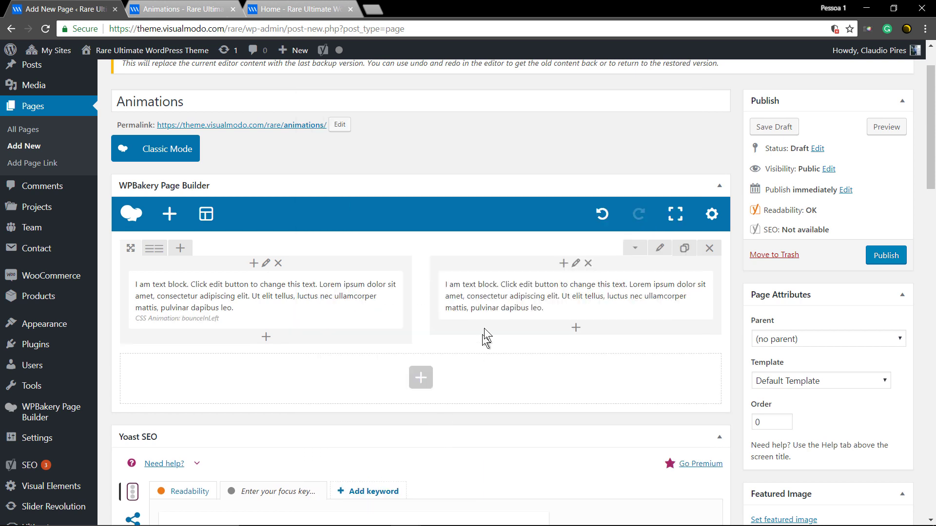
Step: Set the right text block's CSS Animation to bounceInRight and view the updated preview
left_click(585, 294)
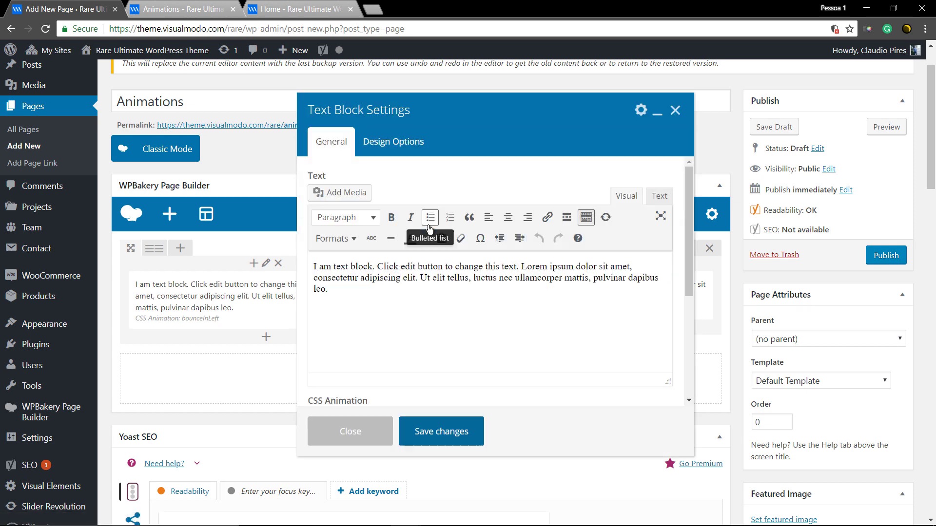
scroll(411, 305, "down", 5)
left_click(410, 305)
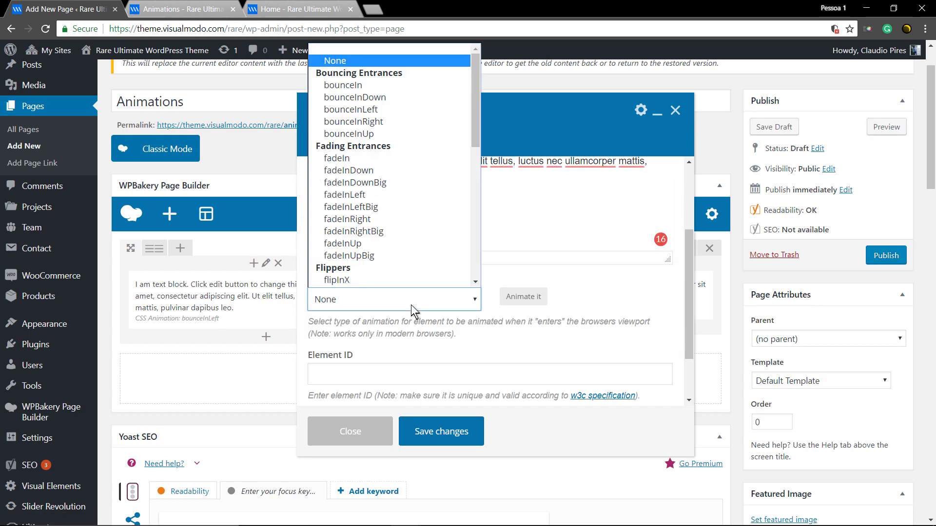
left_click(405, 125)
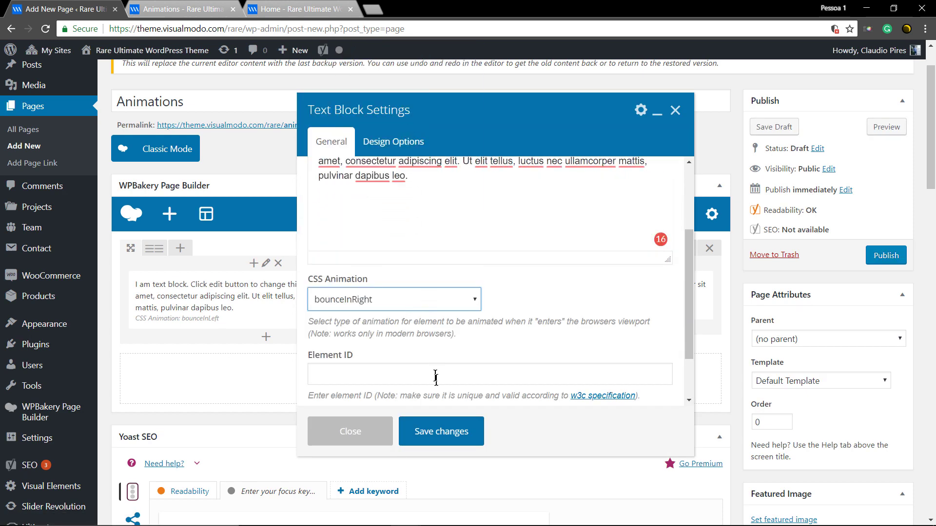
left_click(439, 431)
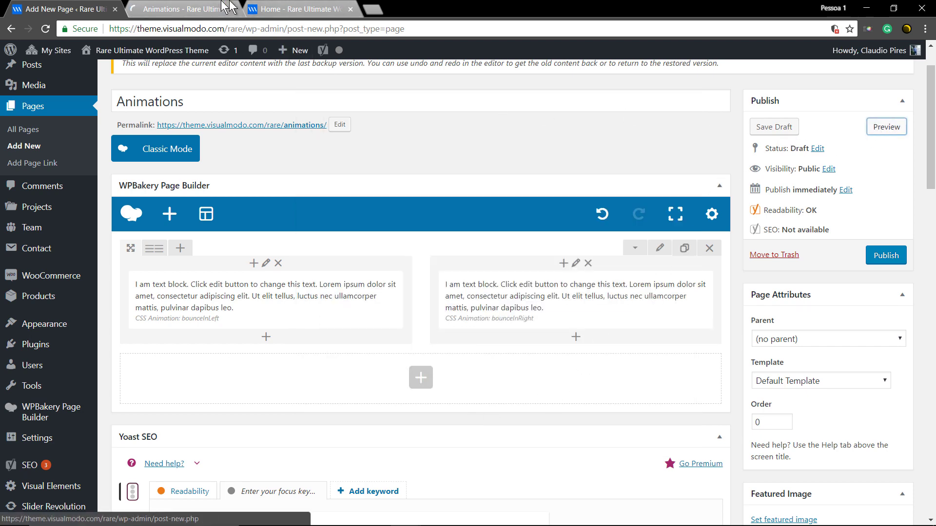
left_click(179, 10)
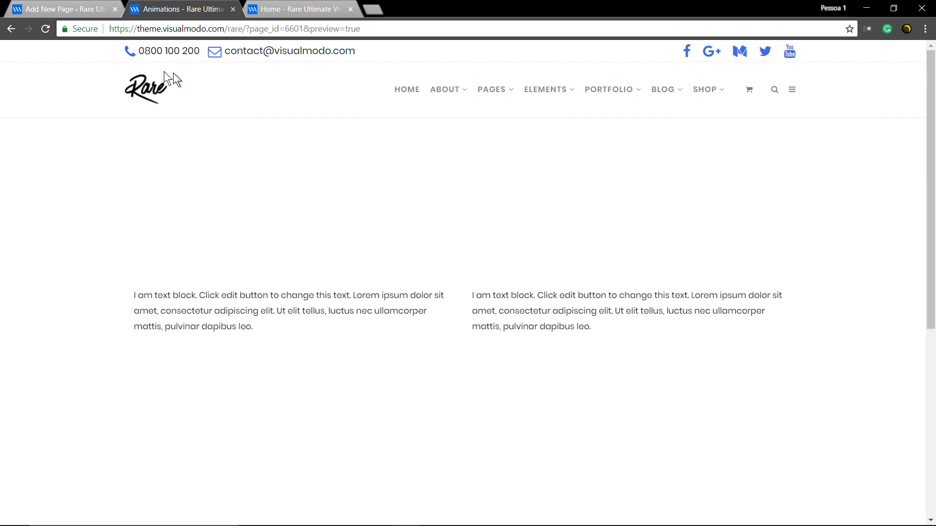
Step: Delete the right text block and add a Single Image using pencil-ruler.svg in its place
left_click(95, 9)
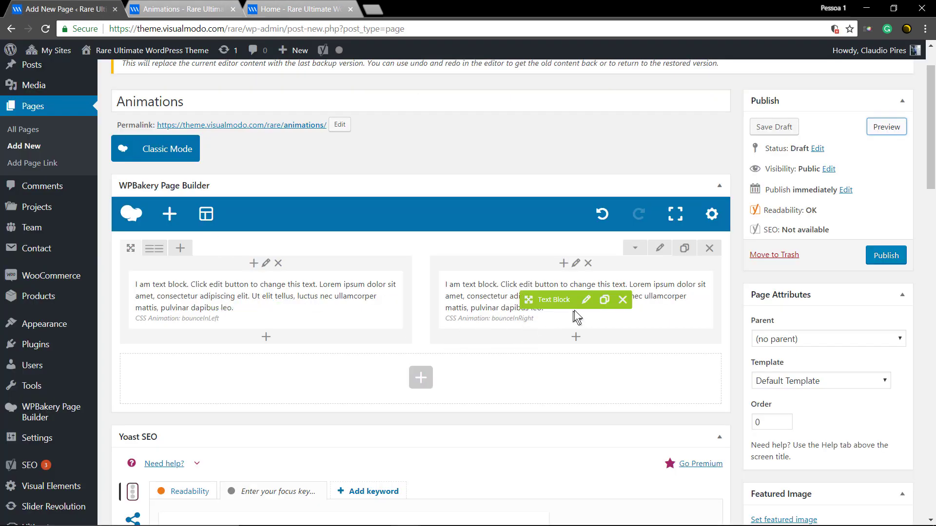
left_click(624, 300)
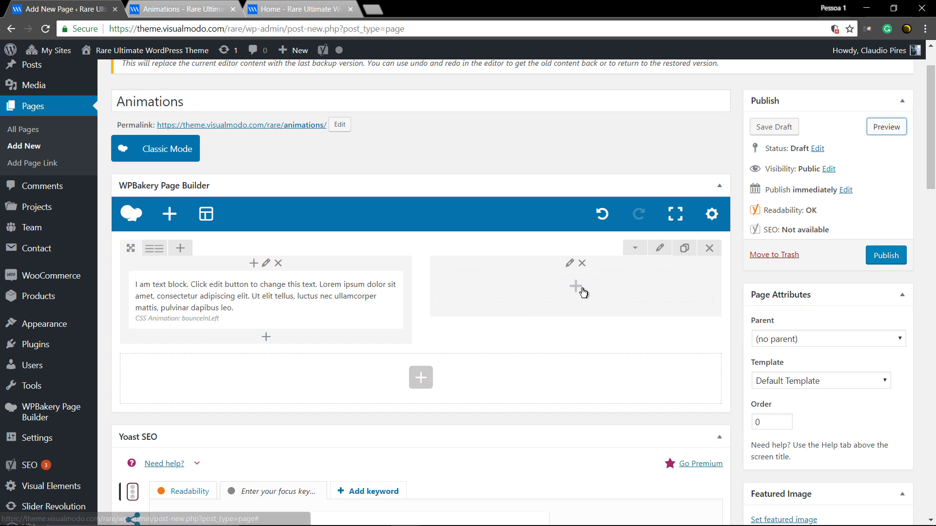
left_click(577, 288)
left_click(395, 265)
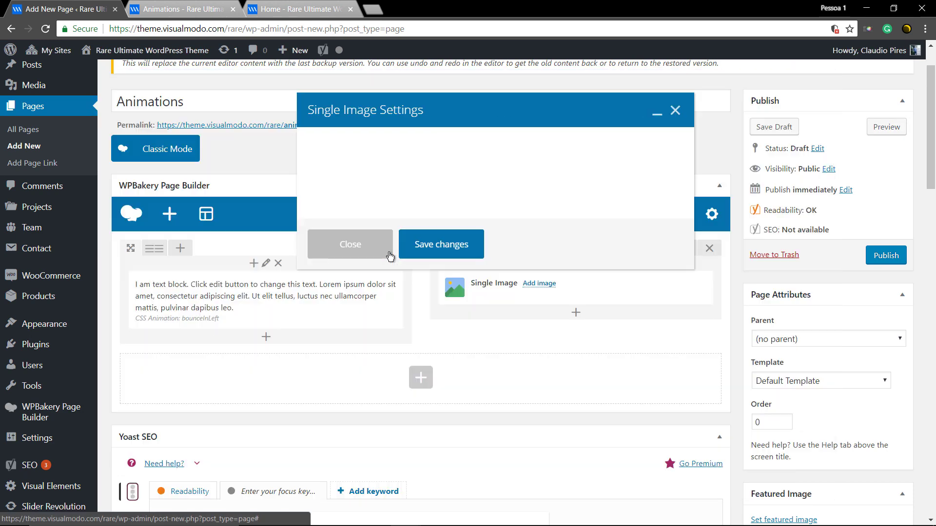
left_click(313, 348)
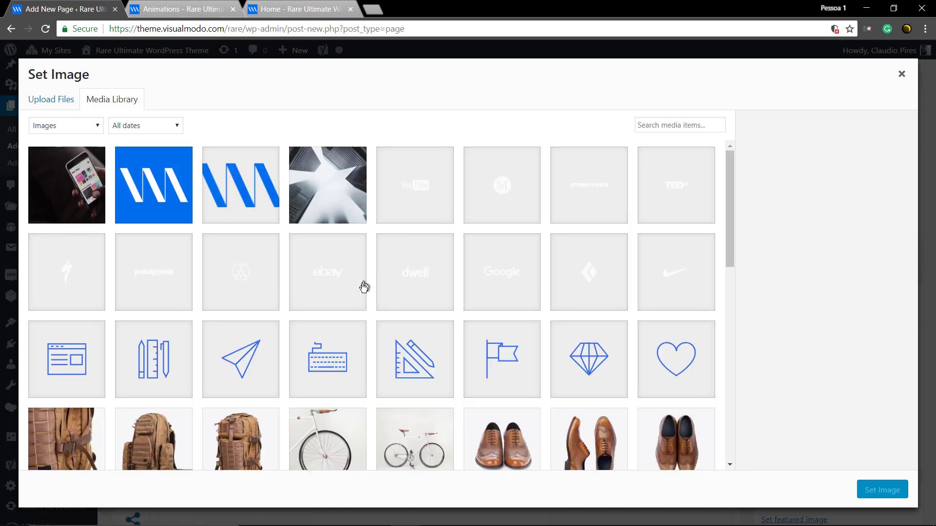
scroll(349, 299, "down", 1)
left_click(408, 300)
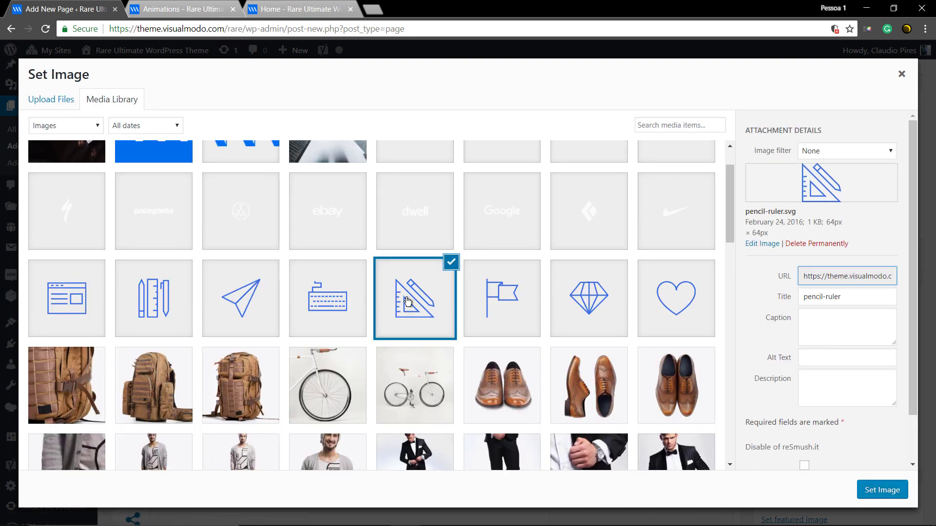
left_click(876, 488)
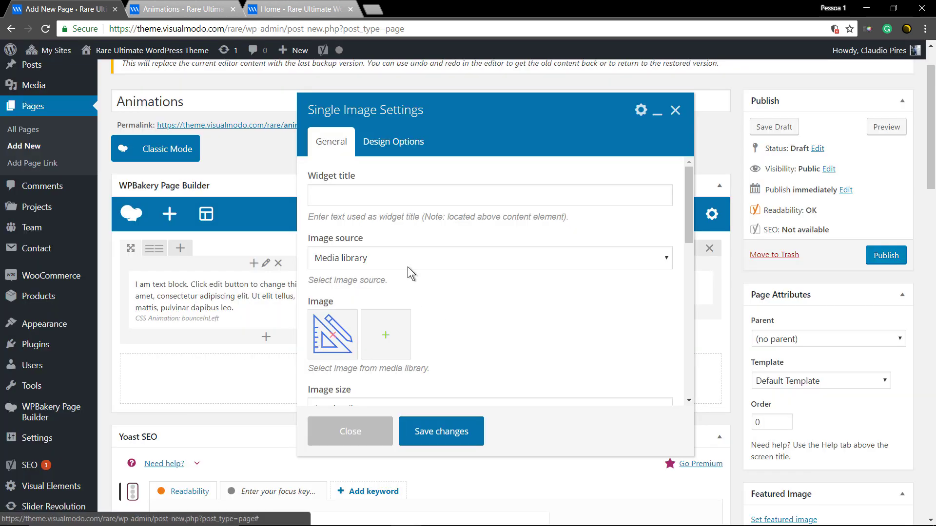
Step: Set the image size to full, alignment to Center, and CSS Animation to flipInX, then save
scroll(408, 267, "down", 3)
double_click(334, 226)
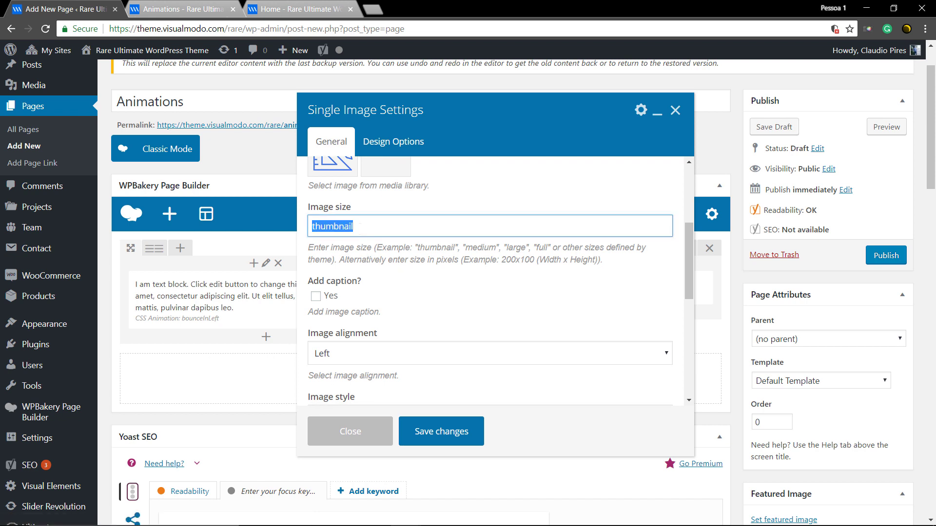
scroll(384, 292, "down", 1)
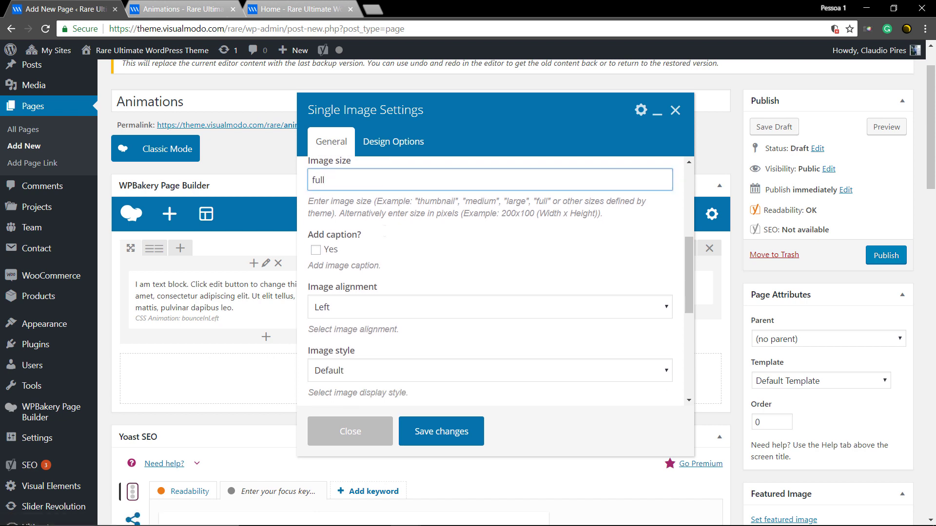
left_click(383, 291)
left_click(385, 335)
scroll(393, 336, "down", 2)
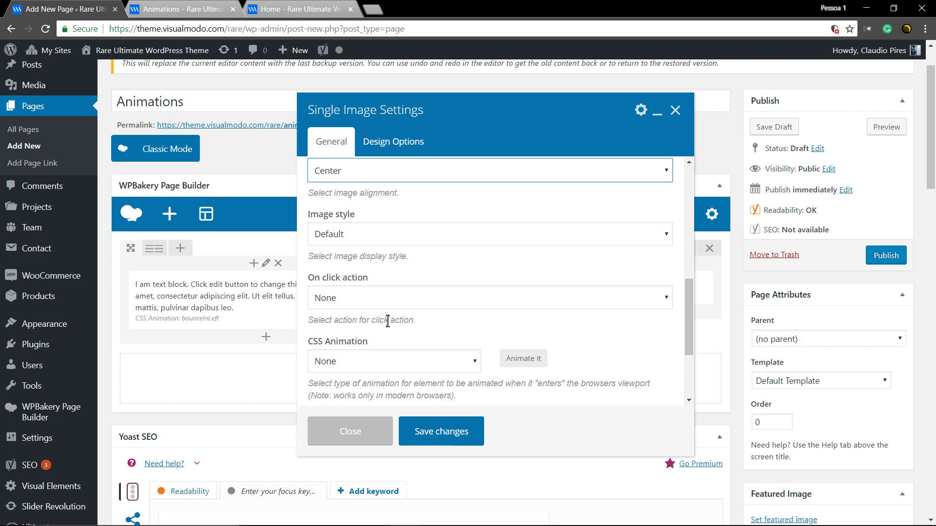
scroll(360, 297, "down", 1)
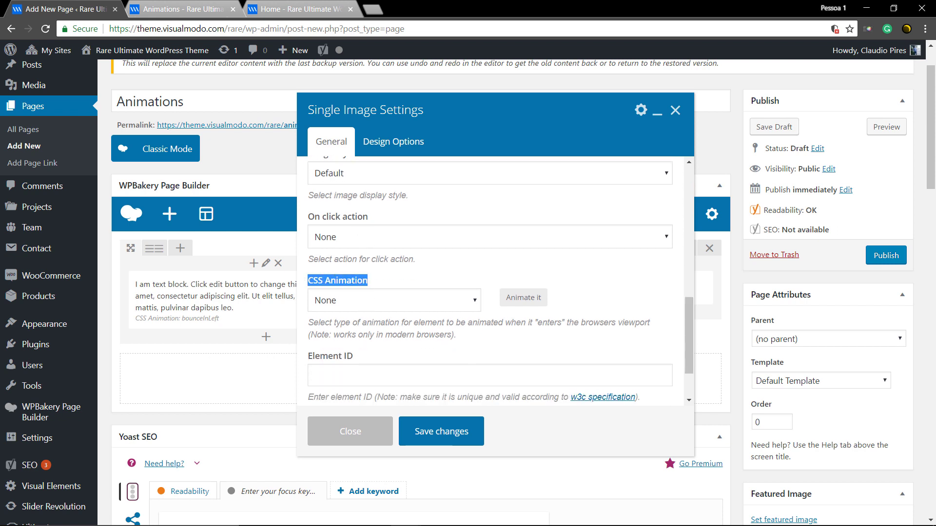
left_click(355, 302)
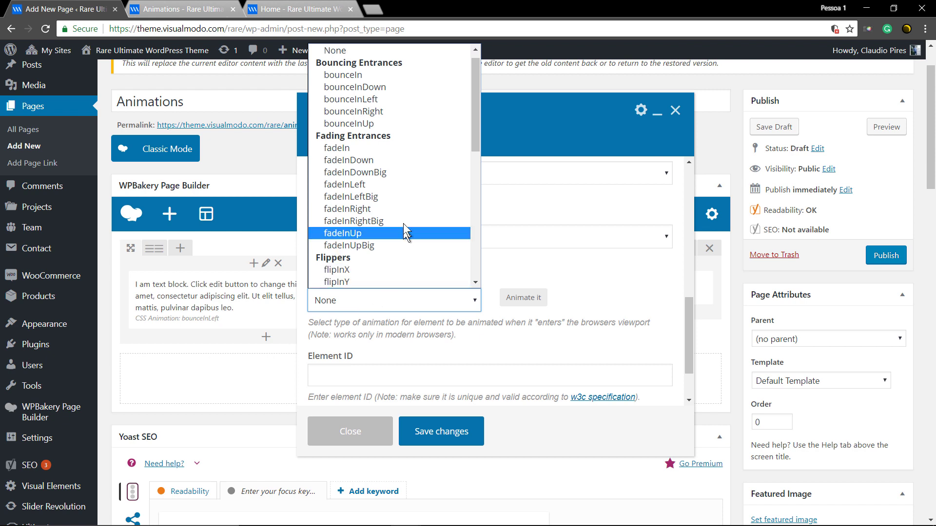
scroll(414, 217, "down", 3)
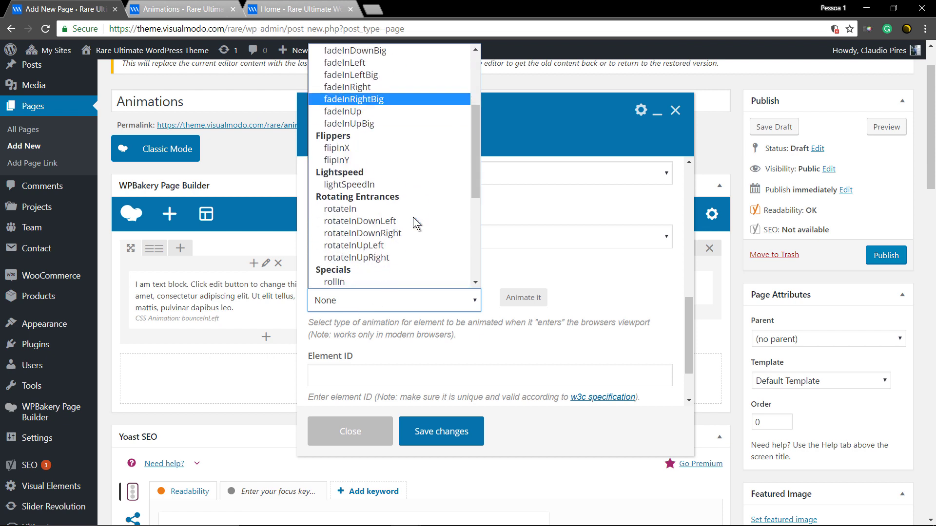
left_click(386, 148)
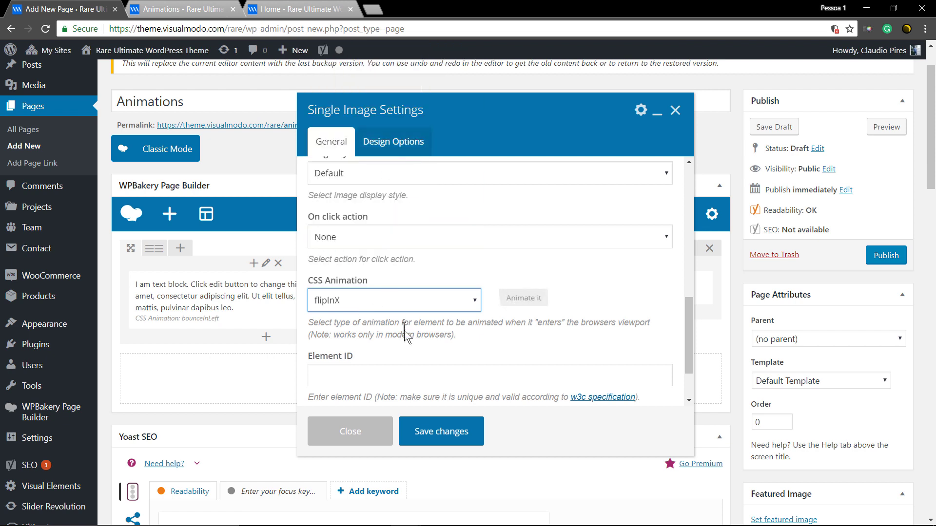
left_click(433, 433)
left_click(886, 127)
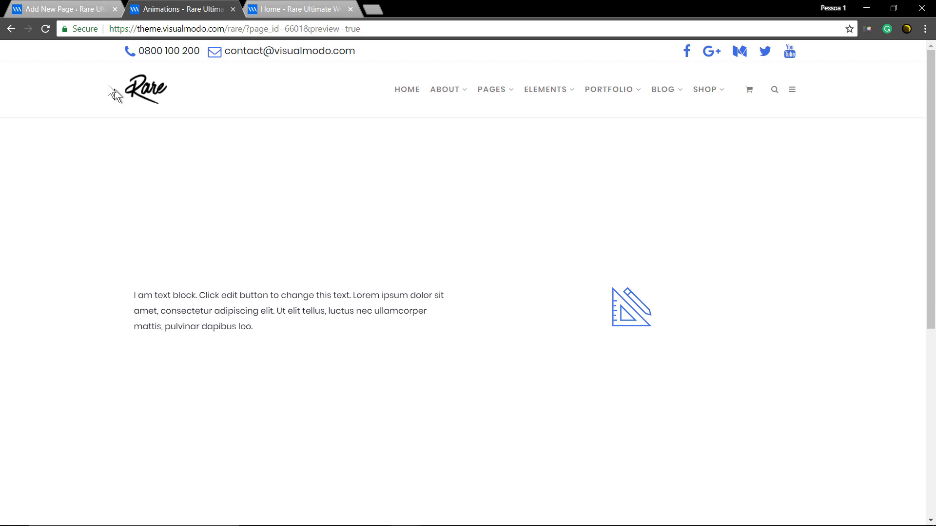
left_click(78, 7)
mouse_move(555, 292)
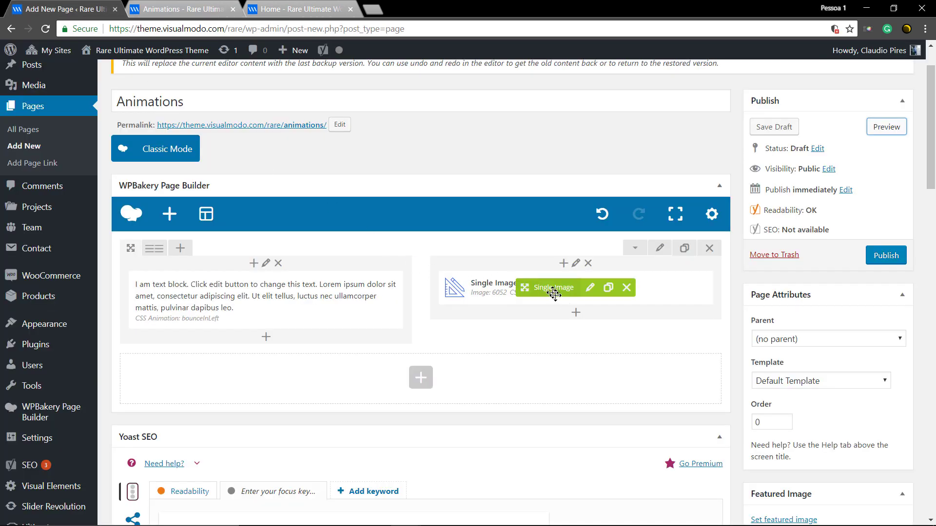
Step: Change the pencil-ruler Single Image's CSS Animation to bounceInUp and save the settings
left_click(591, 288)
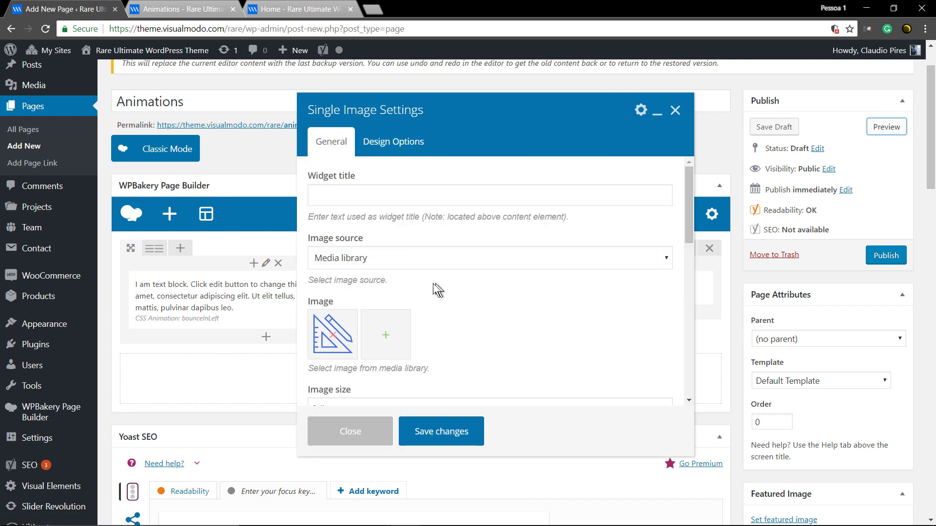
scroll(421, 288, "down", 4)
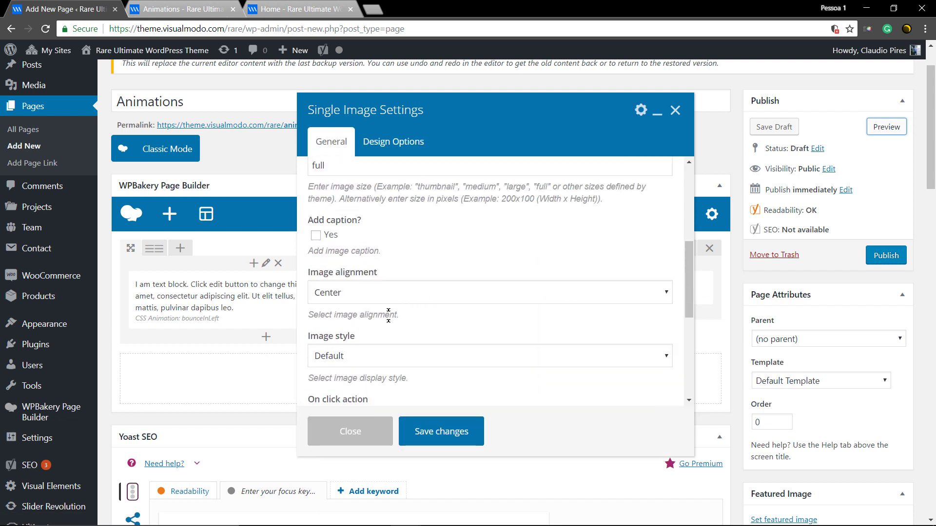
scroll(388, 316, "down", 5)
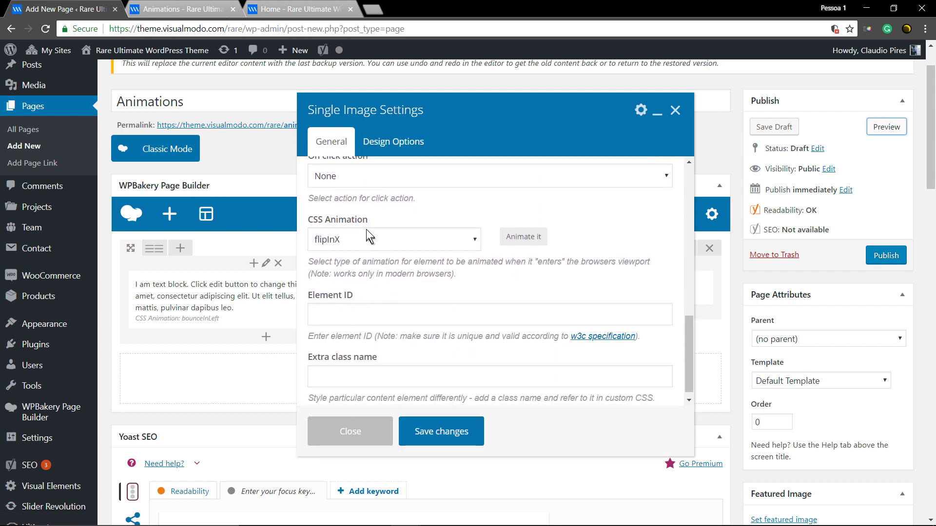
left_click(367, 231)
scroll(406, 308, "down", 5)
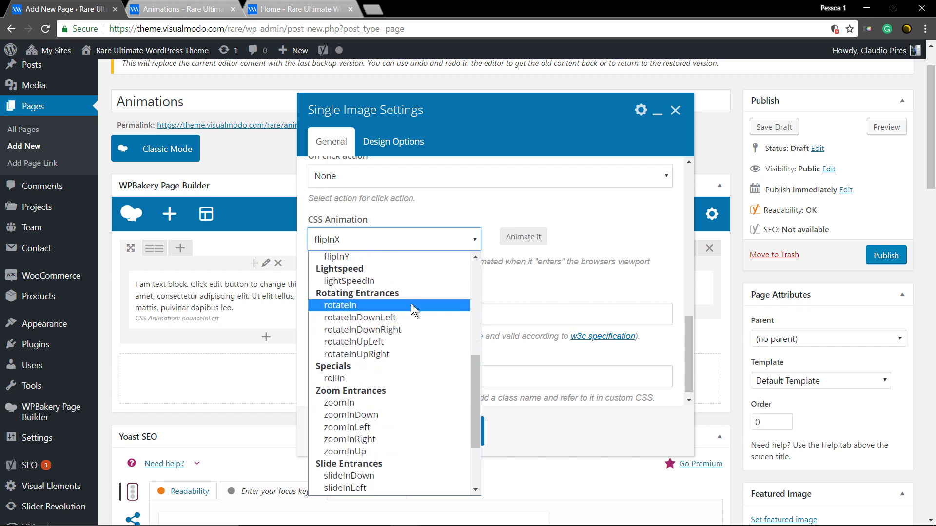
scroll(398, 354, "up", 5)
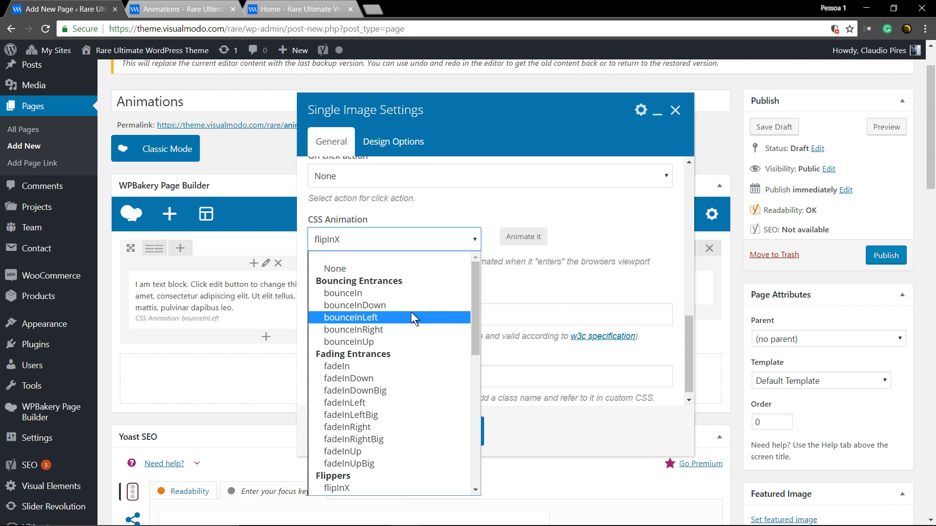
left_click(399, 342)
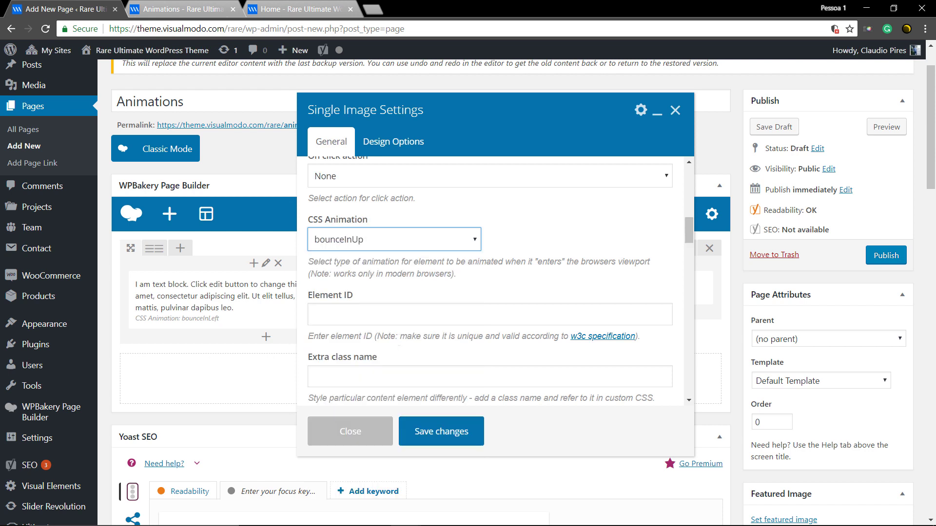
left_click(453, 432)
Step: Clone the bounceInUp pencil-ruler image into a stack of five, then check it in the preview
left_click(609, 287)
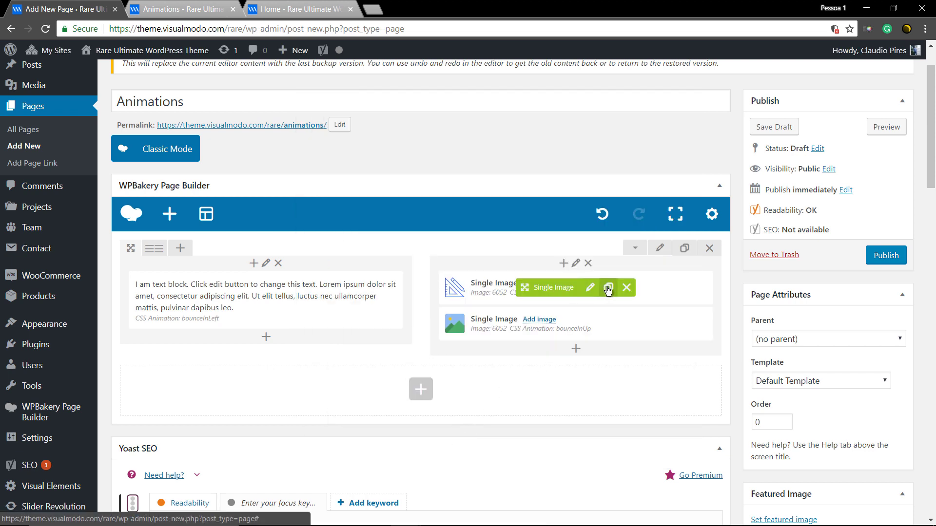
left_click(609, 287)
left_click(608, 287)
left_click(608, 287)
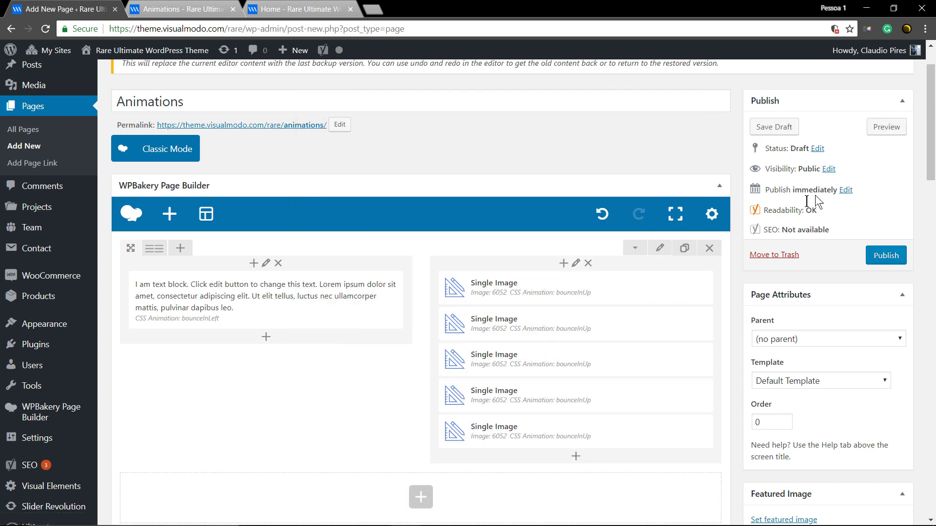
left_click(887, 127)
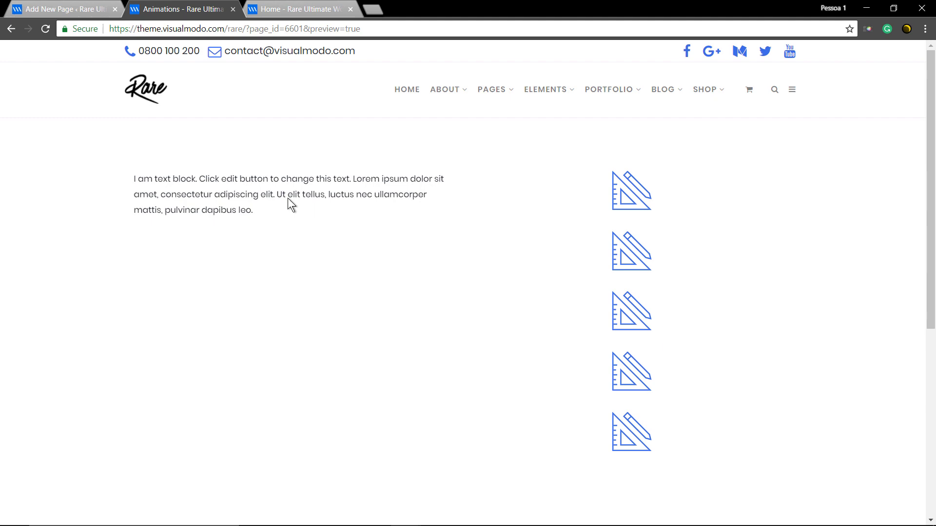
left_click(71, 6)
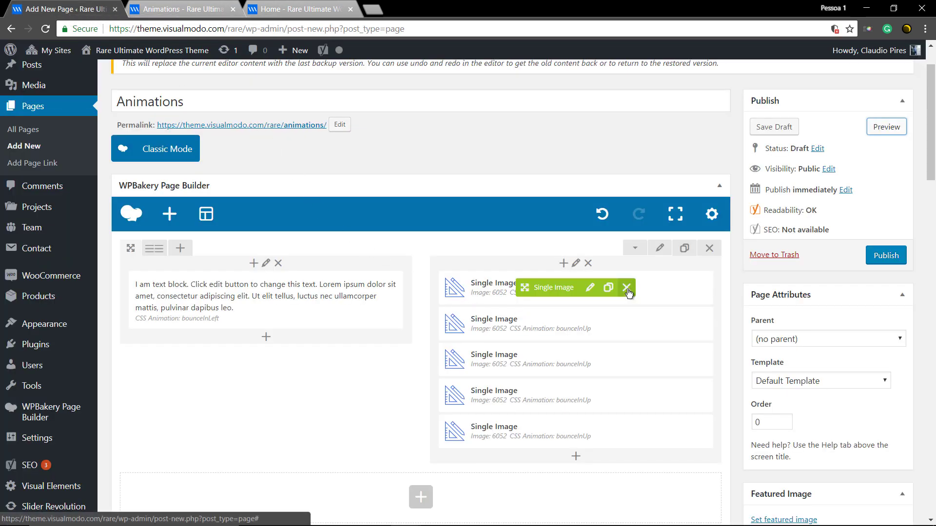
Step: Delete the four pencil-ruler single images from the right column
left_click(626, 286)
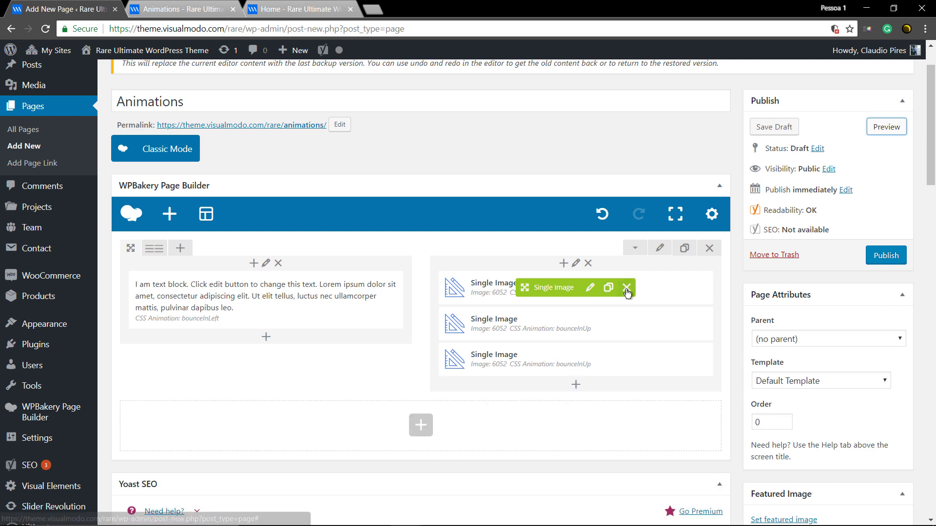
left_click(625, 288)
left_click(626, 290)
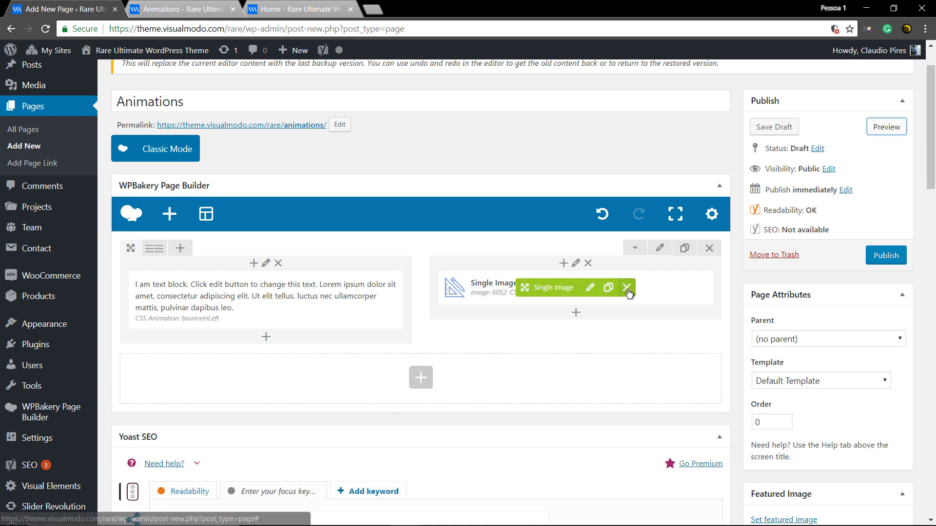
left_click(626, 288)
Step: Clone the left text block into the right column, then open the left block's settings
left_click(294, 300)
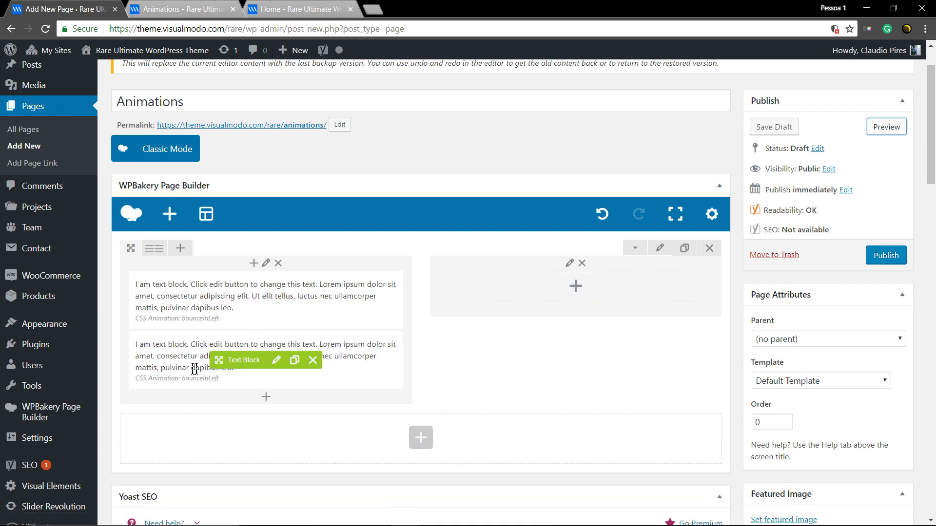
left_click_drag(445, 321, 541, 292)
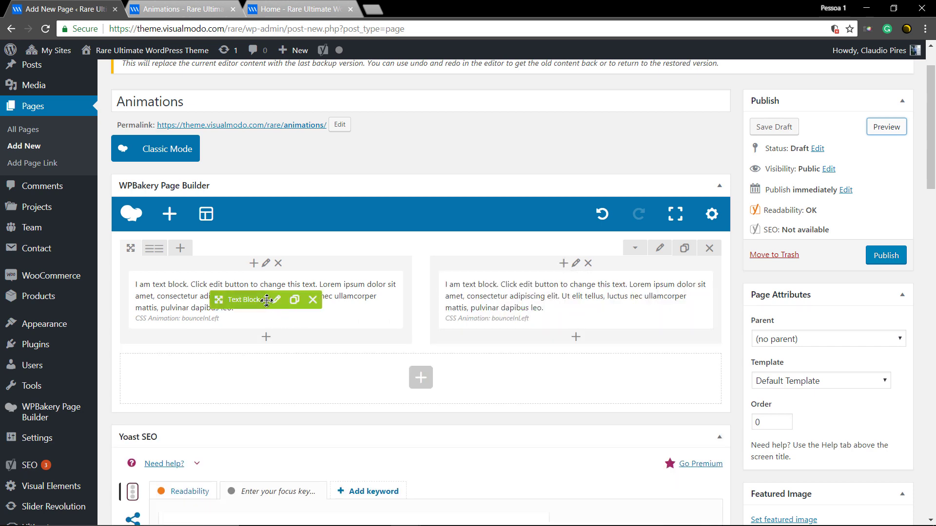
left_click(276, 301)
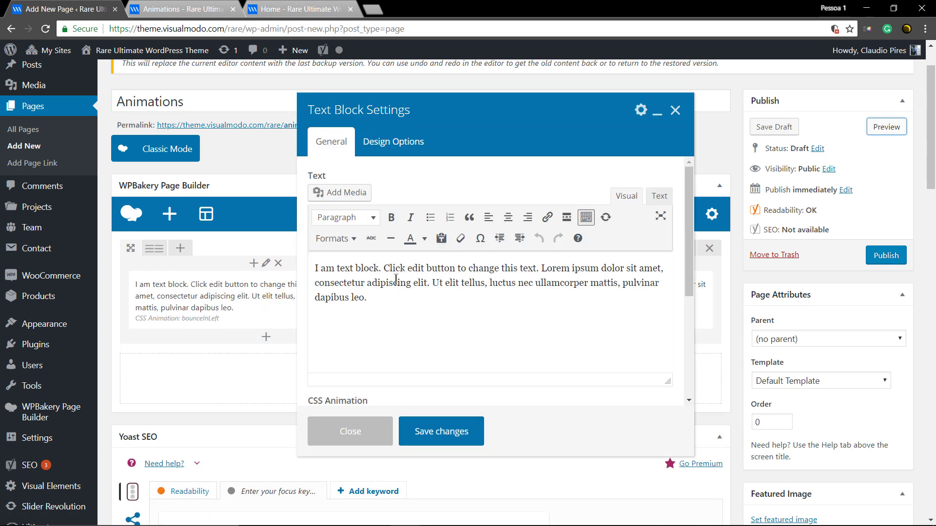